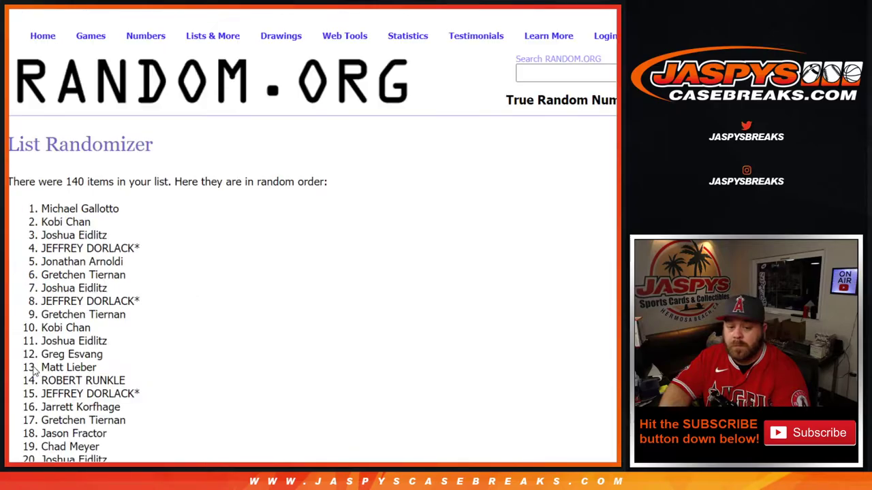
# Keep re-randomizing the 140-entry participant list until it has been shuffled seven times in total
pyautogui.click(33, 365)
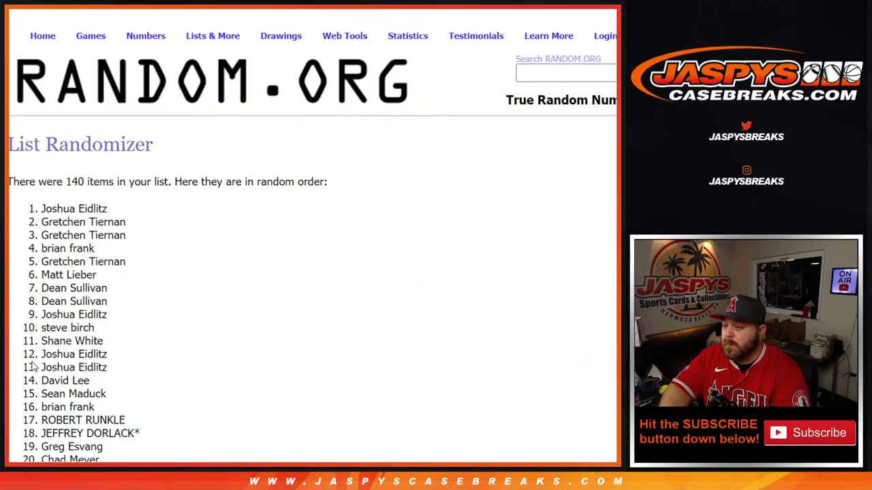
pyautogui.click(30, 359)
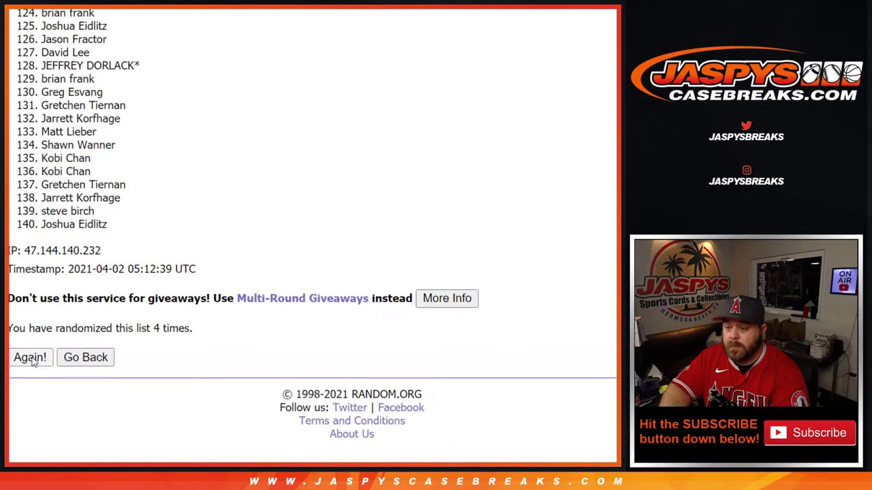
pyautogui.click(31, 358)
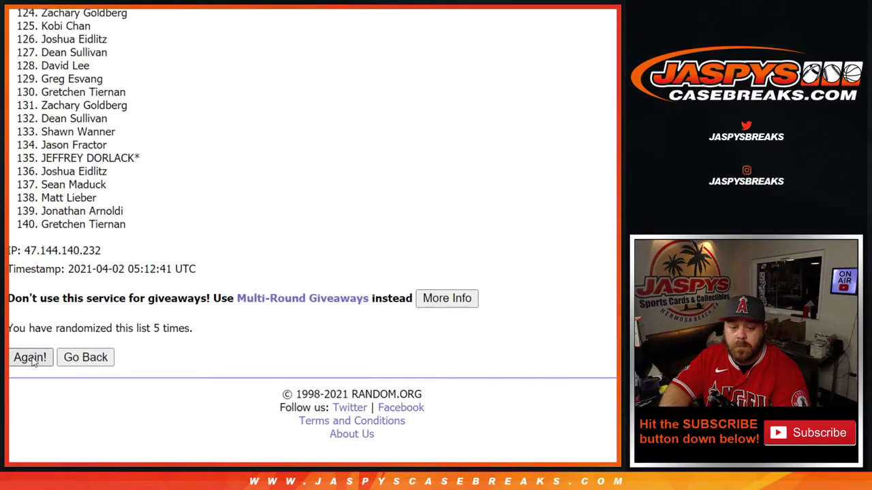
pyautogui.click(30, 359)
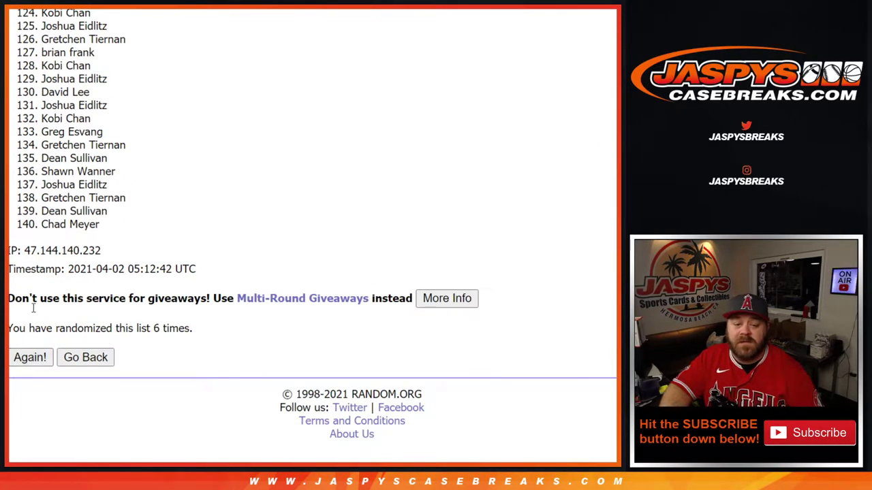
pyautogui.click(30, 357)
# Copy all 140 randomized participant names and paste them into the Google Sheets break spreadsheet, starting at cell A1
pyautogui.moveTo(43, 208); pyautogui.dragTo(130, 226)
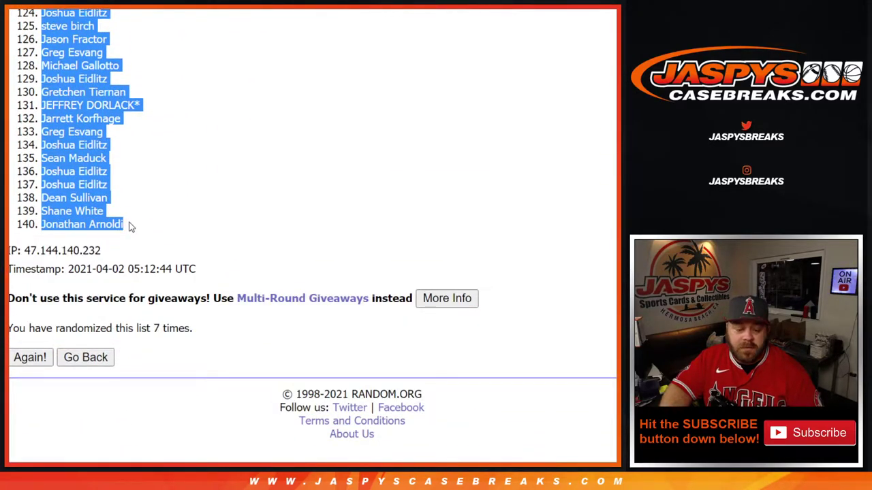
pyautogui.hotkey('ctrl', 'Tab')
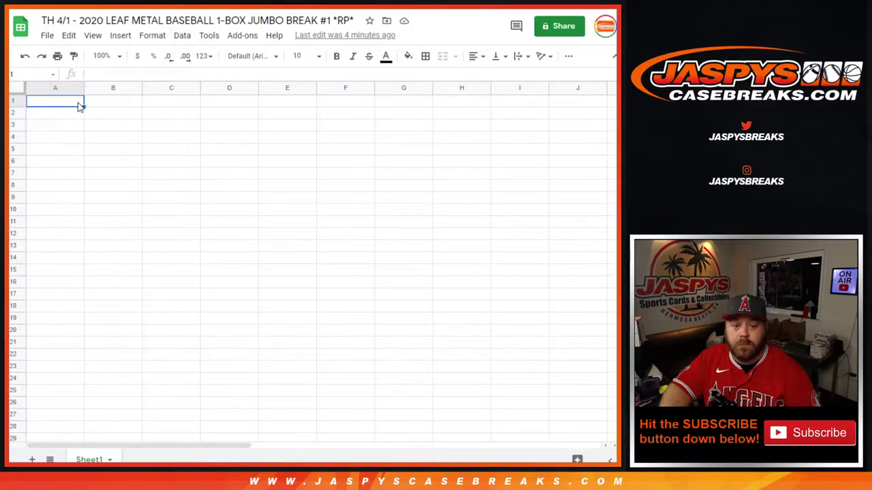
pyautogui.hotkey('ctrl', 'v')
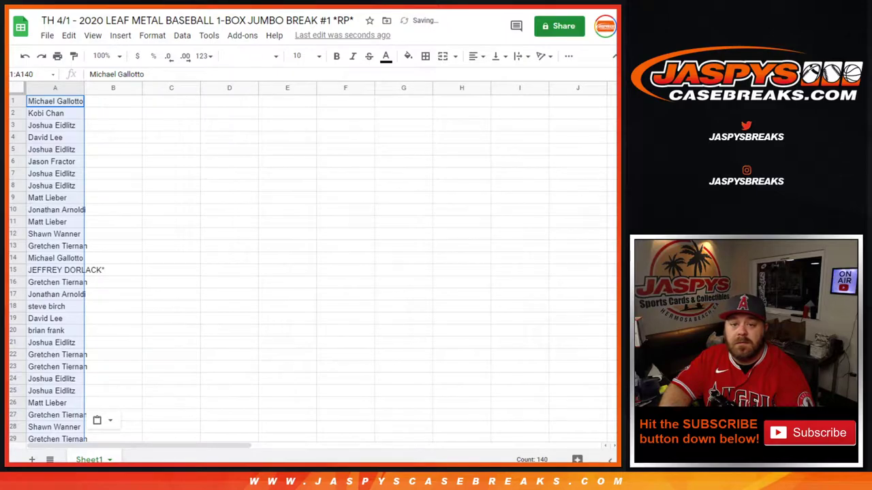
# Return to RANDOM.ORG's list form holding the baseball player names and randomize that 140-item list seven times
pyautogui.hotkey('ctrl', 'shift', 'Tab')
pyautogui.hotkey('ctrl', 'shift', 'Tab')
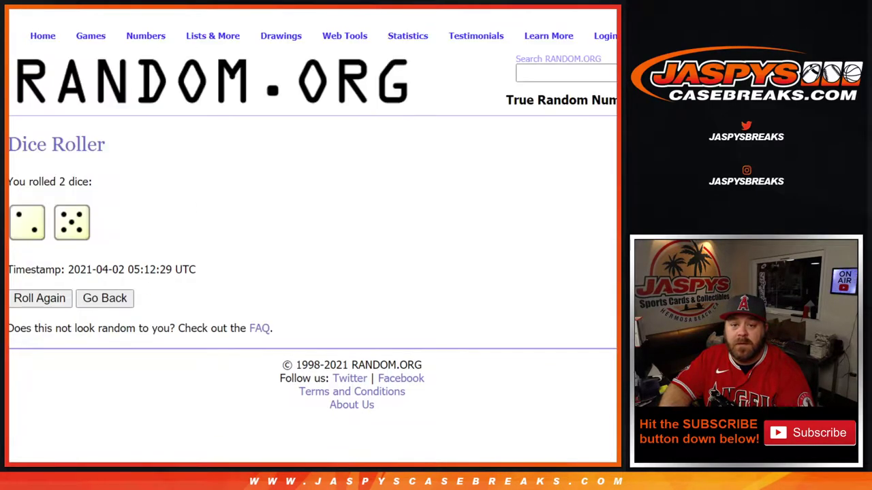
pyautogui.hotkey('ctrl', 'shift', 'Tab')
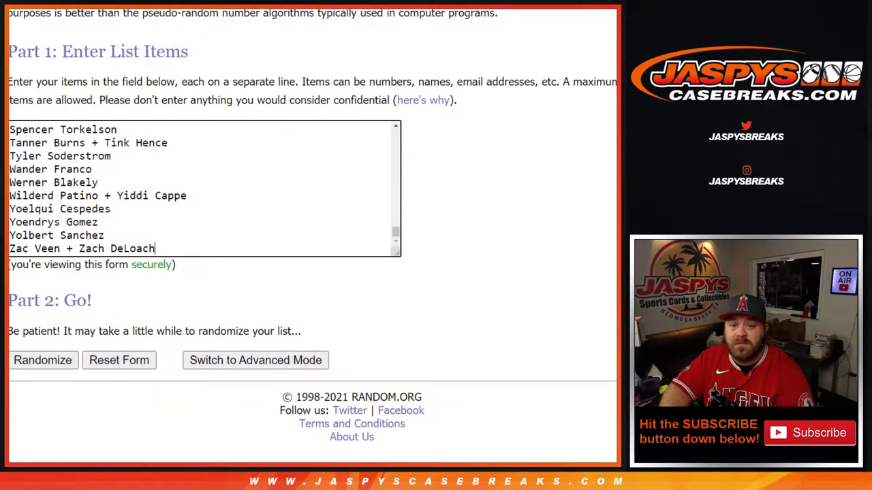
pyautogui.click(54, 364)
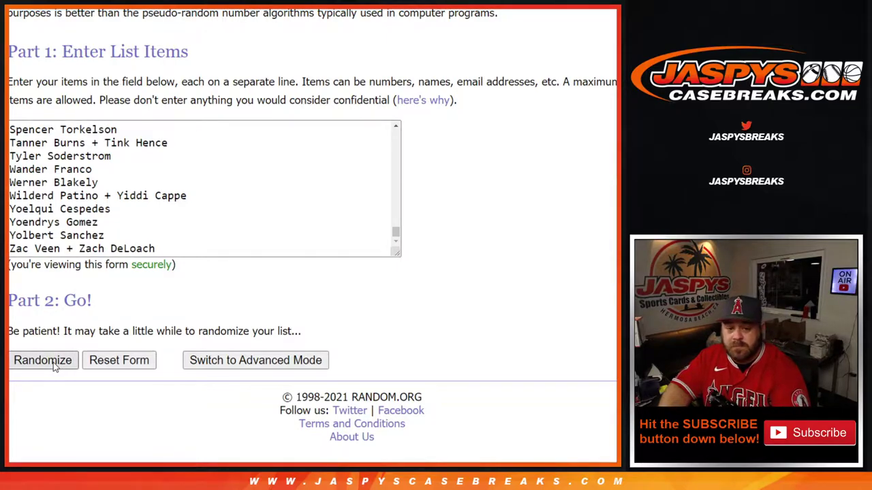
pyautogui.scroll(-20, 48, 351)
pyautogui.click(30, 357)
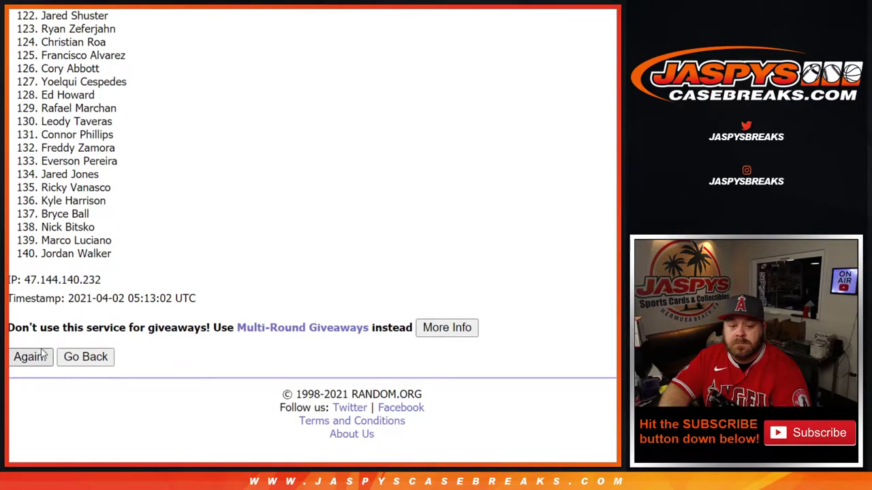
pyautogui.scroll(-20, 43, 355)
pyautogui.click(30, 357)
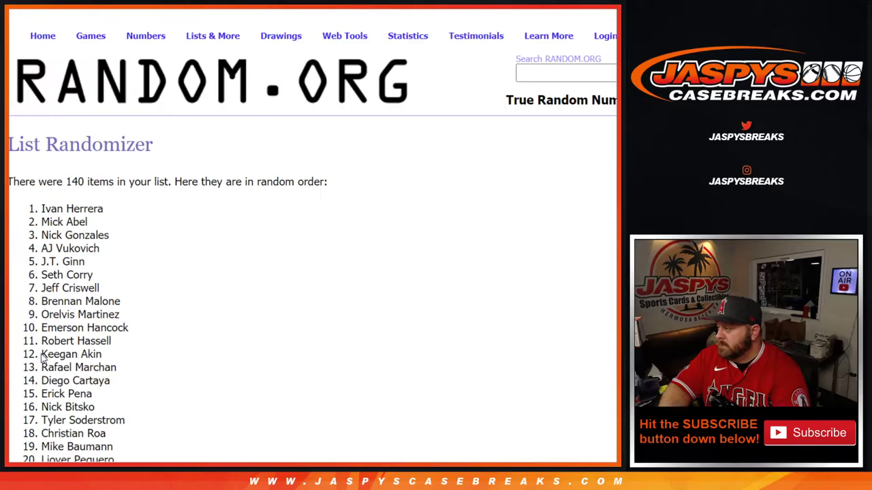
pyautogui.scroll(-20, 42, 355)
pyautogui.click(30, 357)
pyautogui.scroll(-20, 42, 357)
pyautogui.click(30, 357)
pyautogui.scroll(-20, 43, 359)
pyautogui.click(42, 357)
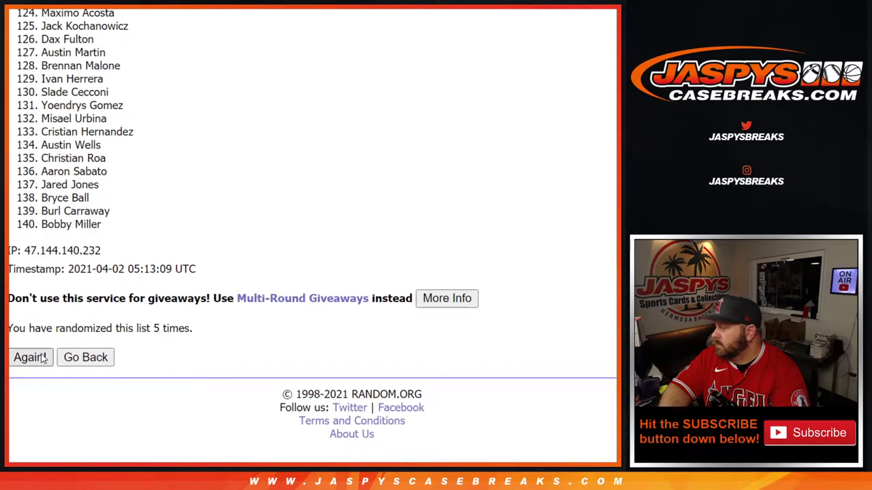
pyautogui.scroll(-20, 42, 359)
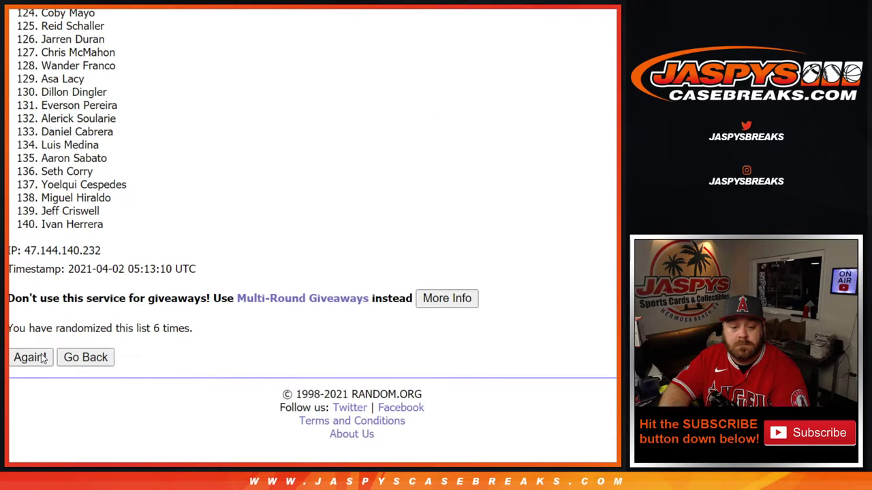
pyautogui.click(30, 358)
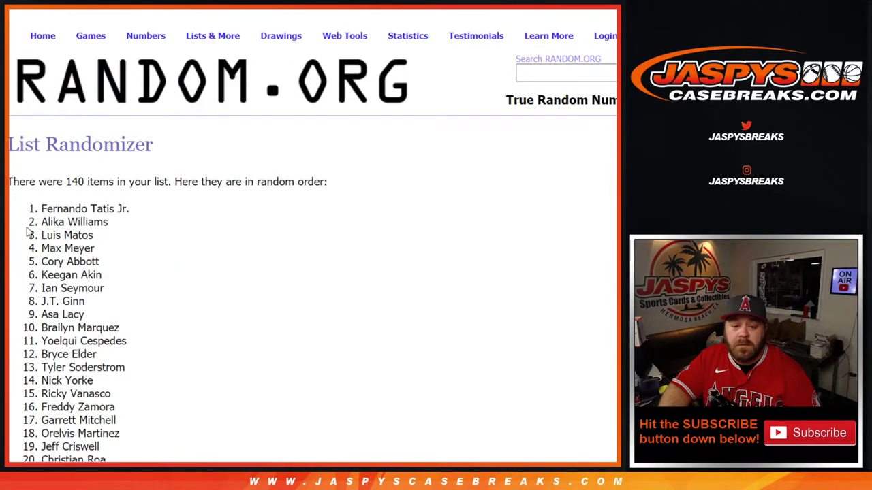
# Copy the full randomized player list and paste it beside the participants in the break spreadsheet, starting at cell B1
pyautogui.moveTo(40, 212); pyautogui.dragTo(121, 233)
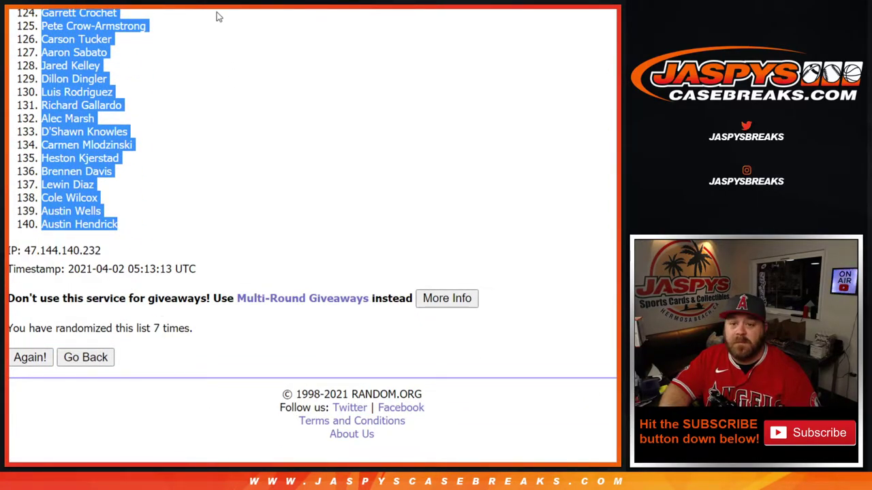
pyautogui.hotkey('ctrl', 'Tab')
pyautogui.hotkey('ctrl', 'Tab')
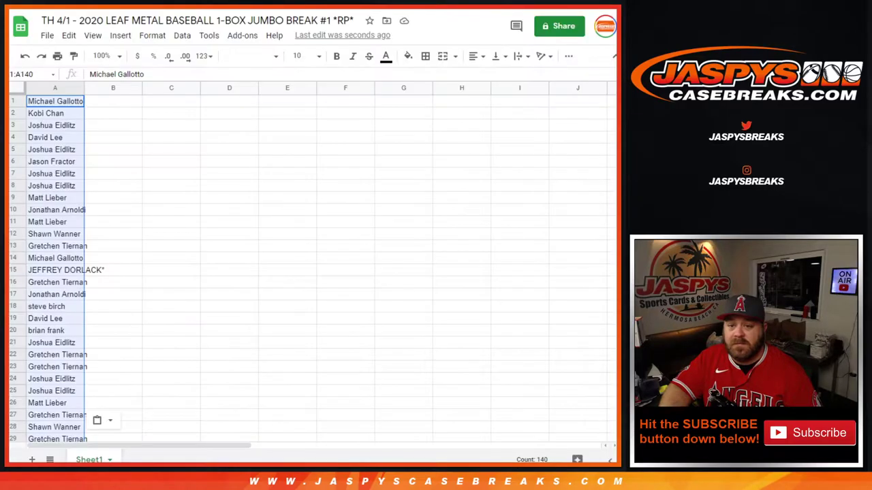
pyautogui.click(124, 104)
pyautogui.hotkey('ctrl', 'v')
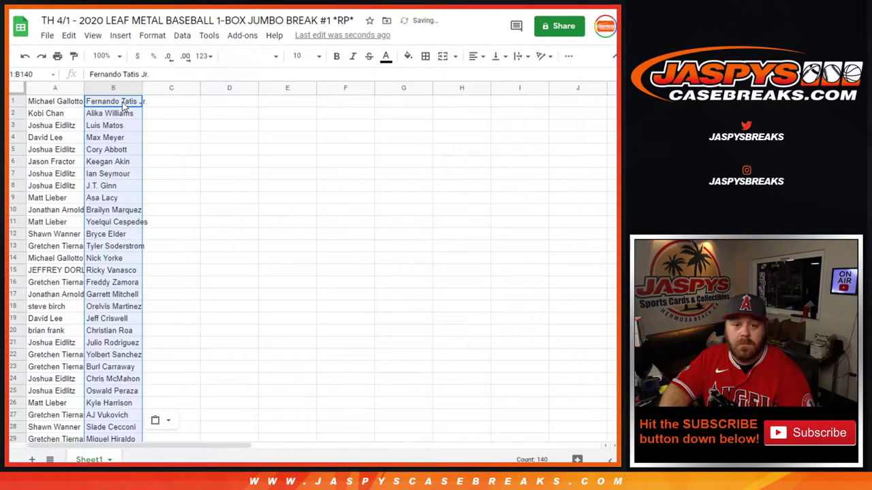
# Format the whole sheet in the default Arial font, size 14, bold, and fit columns A and B to their contents
pyautogui.click(20, 87)
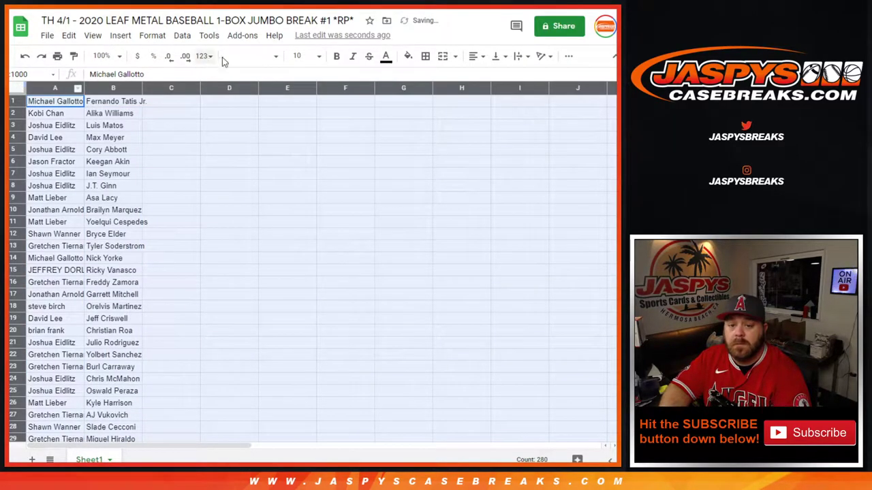
pyautogui.click(278, 56)
pyautogui.click(272, 123)
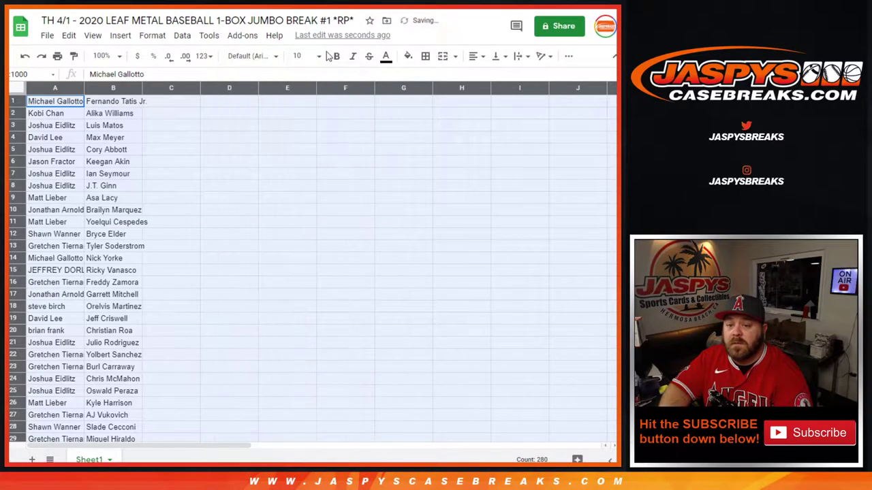
pyautogui.click(320, 57)
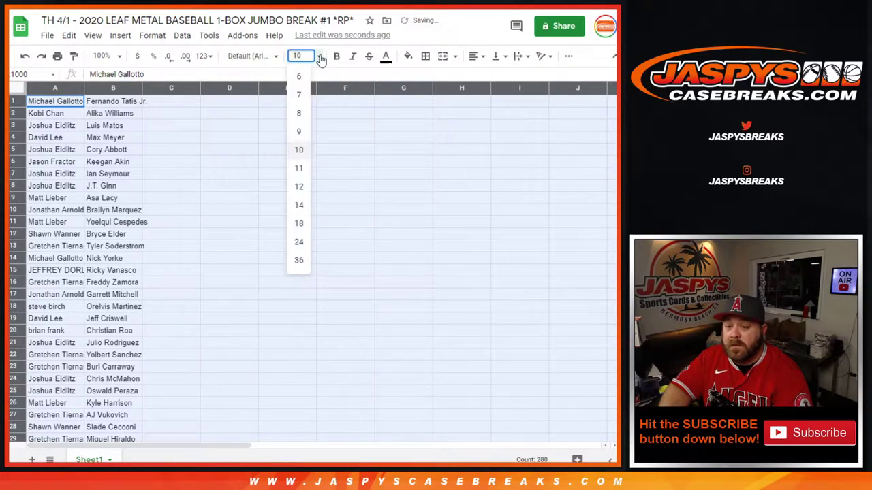
pyautogui.click(300, 205)
pyautogui.click(335, 57)
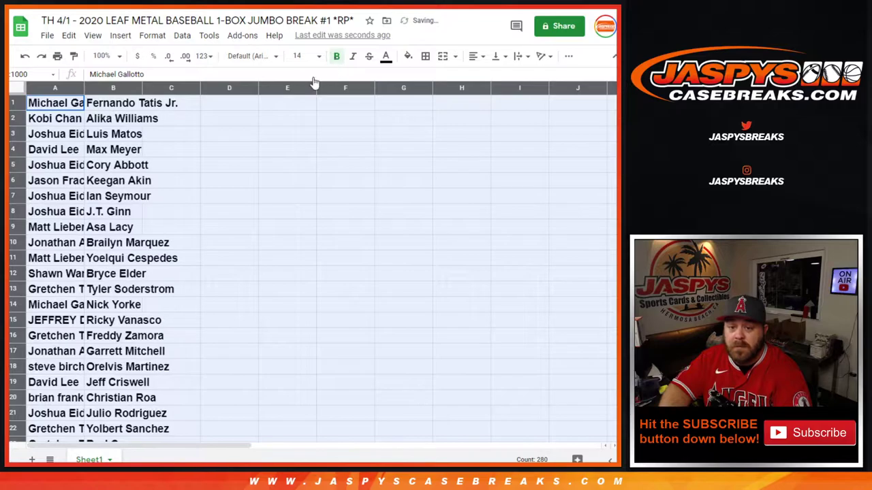
pyautogui.doubleClick(83, 88)
# Review the participant and player pairings in rows 1 to 60, highlighting columns A and B in blocks of 20 rows
pyautogui.moveTo(94, 102); pyautogui.dragTo(200, 399)
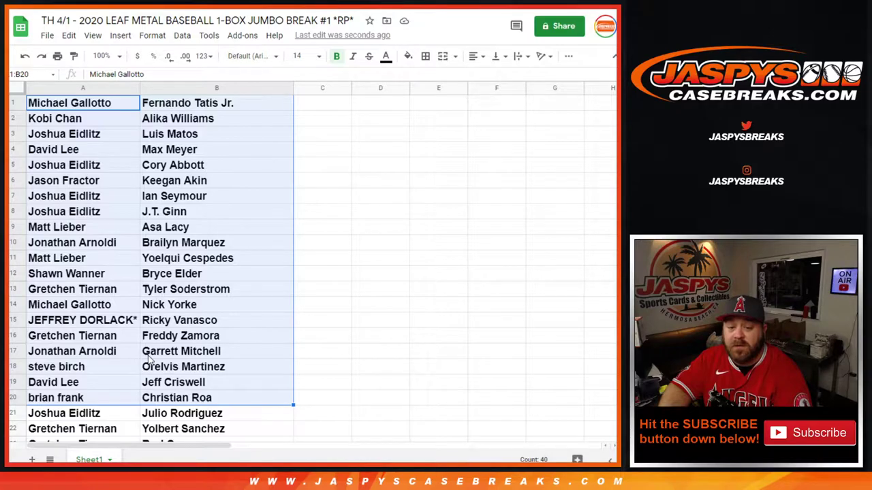
pyautogui.scroll(-7, 150, 358)
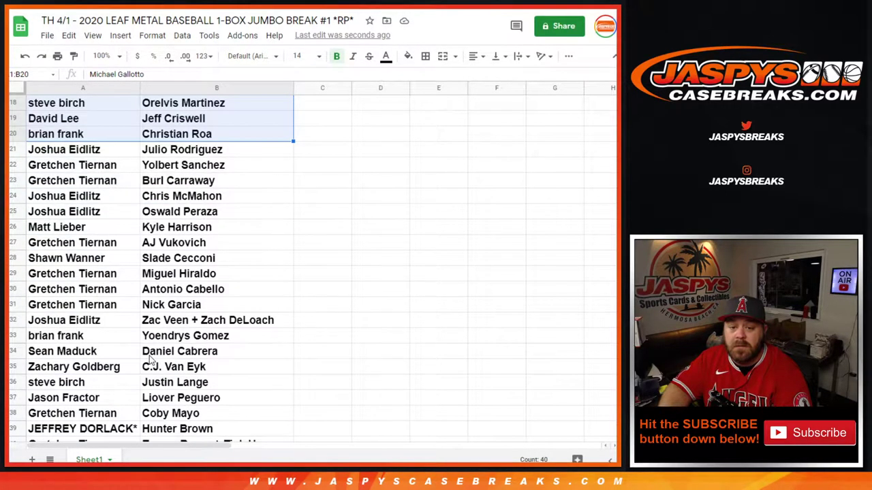
pyautogui.moveTo(89, 108); pyautogui.dragTo(213, 402)
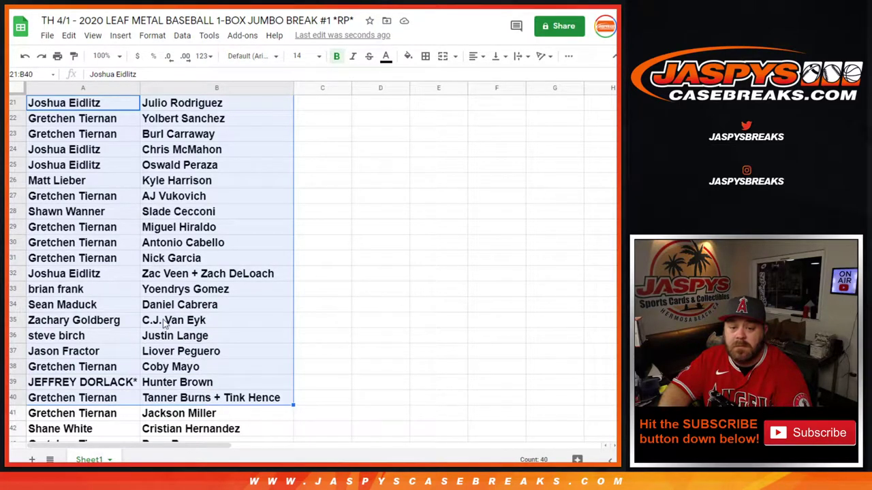
pyautogui.scroll(-6, 137, 322)
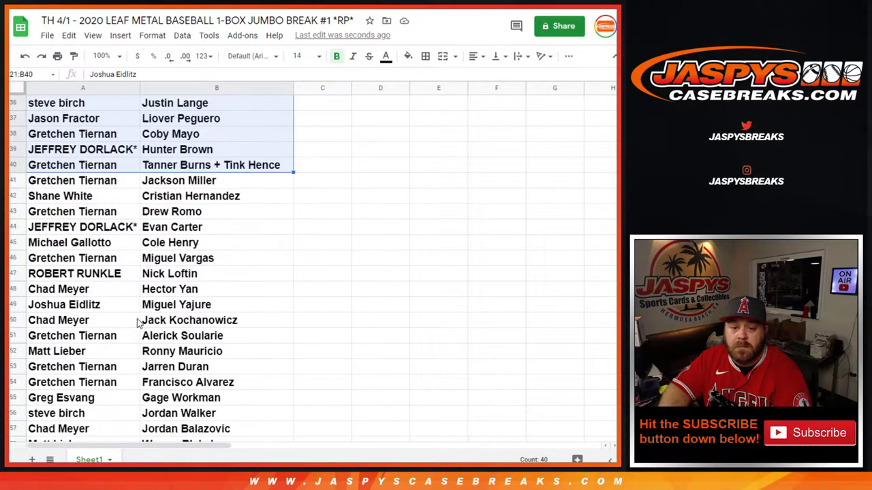
pyautogui.scroll(-1, 72, 224)
pyautogui.moveTo(87, 119); pyautogui.dragTo(213, 417)
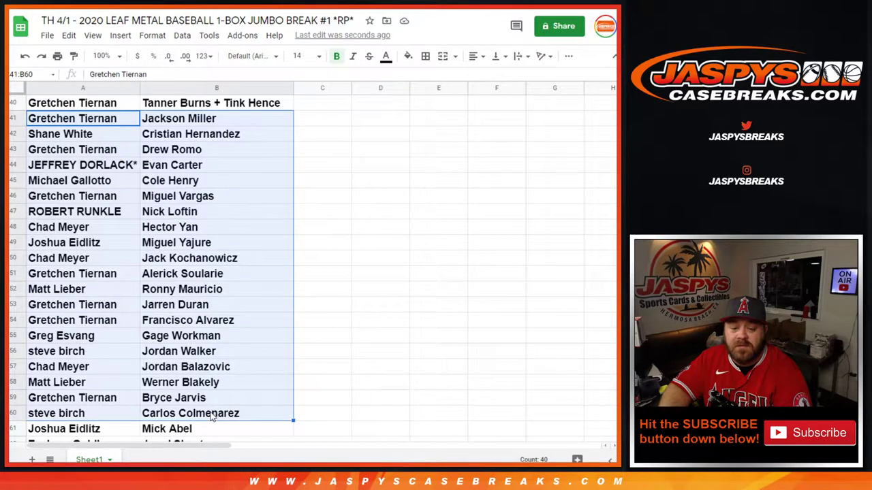
# Review the pairings in rows 61 to 100, highlighting A61:B80 and A81:B100 in turn
pyautogui.scroll(-6, 155, 368)
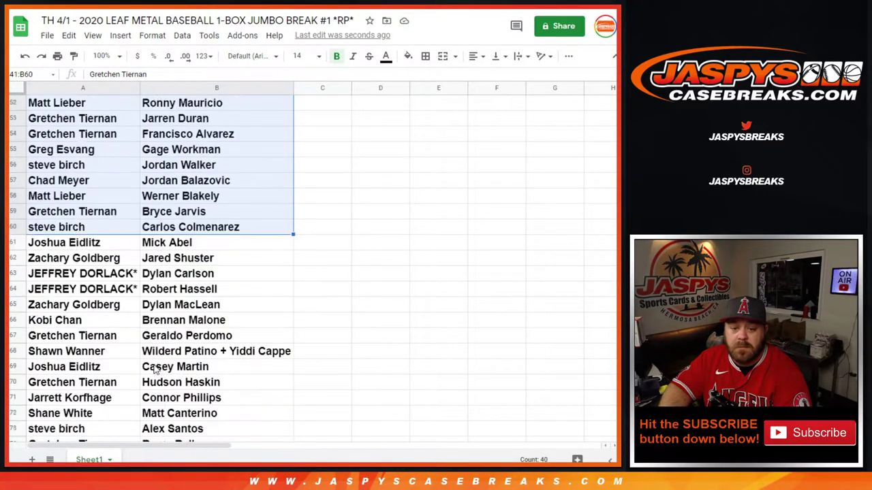
pyautogui.scroll(-1, 103, 197)
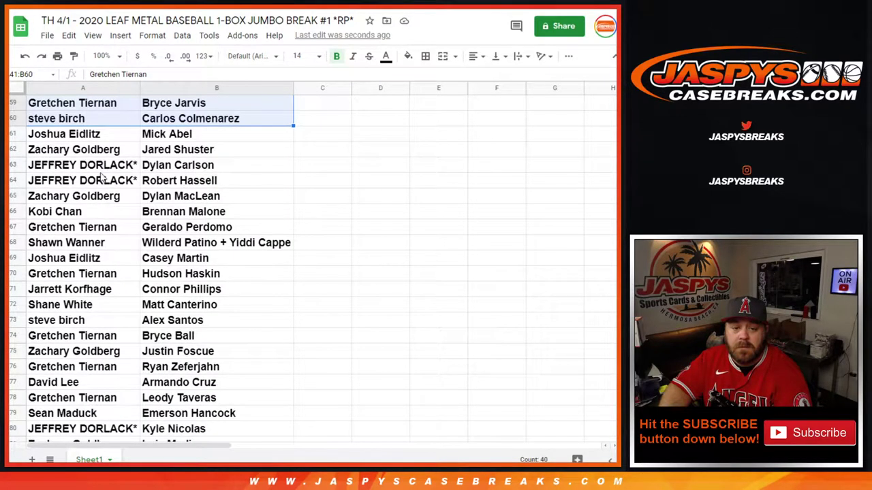
pyautogui.moveTo(93, 137); pyautogui.dragTo(205, 432)
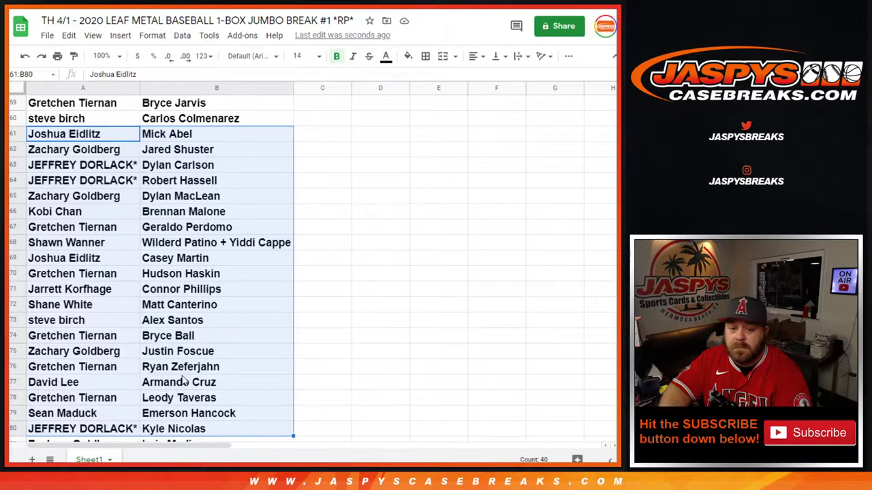
pyautogui.scroll(-5, 183, 380)
pyautogui.scroll(-3, 182, 380)
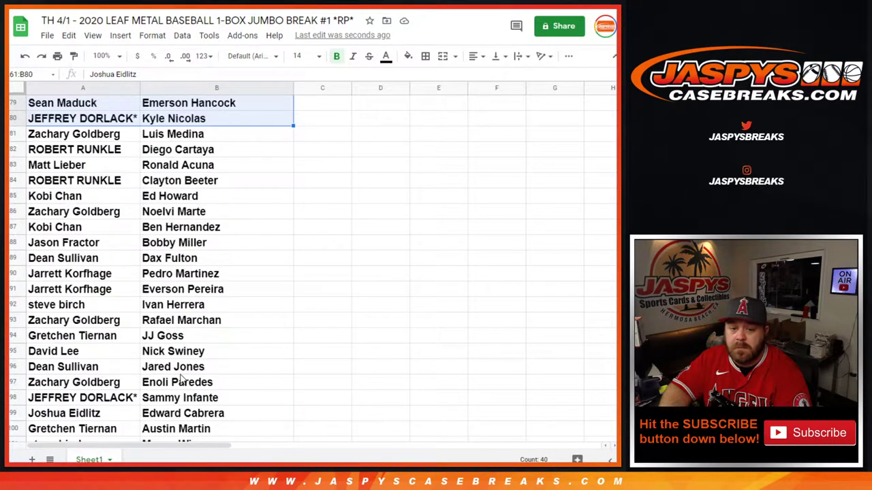
pyautogui.moveTo(100, 106); pyautogui.dragTo(218, 402)
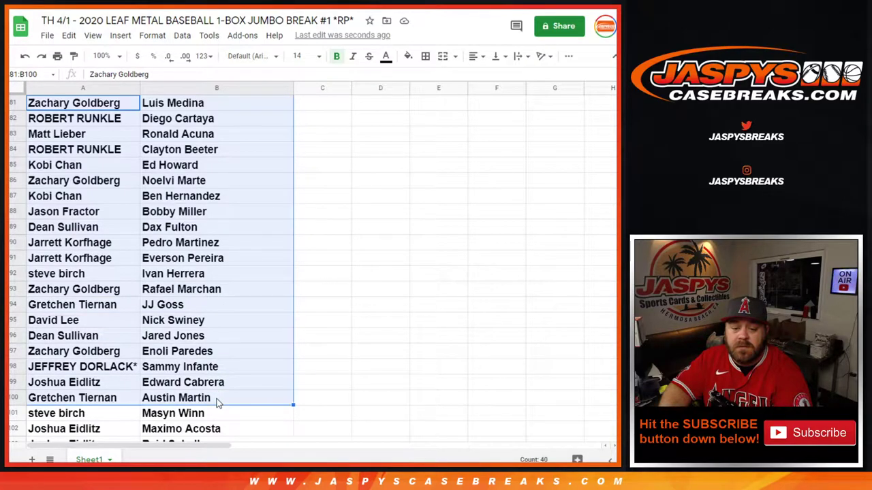
# Review the remaining pairings in rows 101 to 140, highlighting A101:B120 and A121:B140 in turn
pyautogui.scroll(-7, 119, 366)
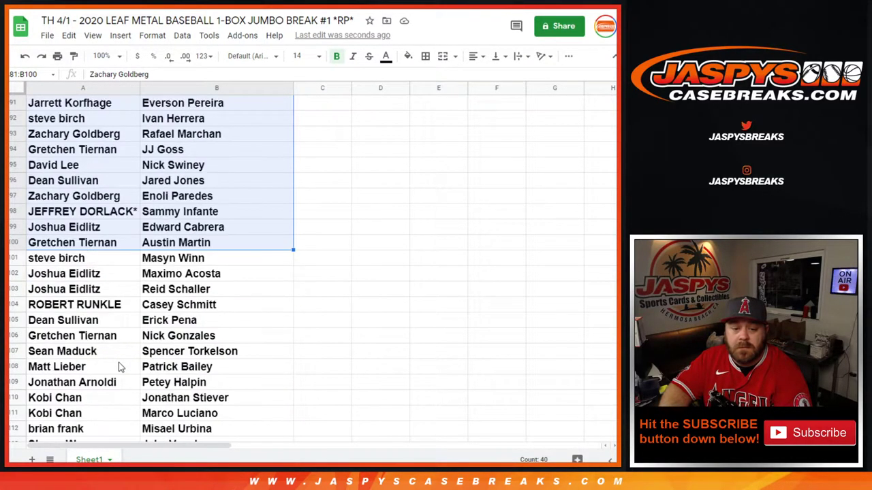
pyautogui.moveTo(85, 150); pyautogui.dragTo(226, 413)
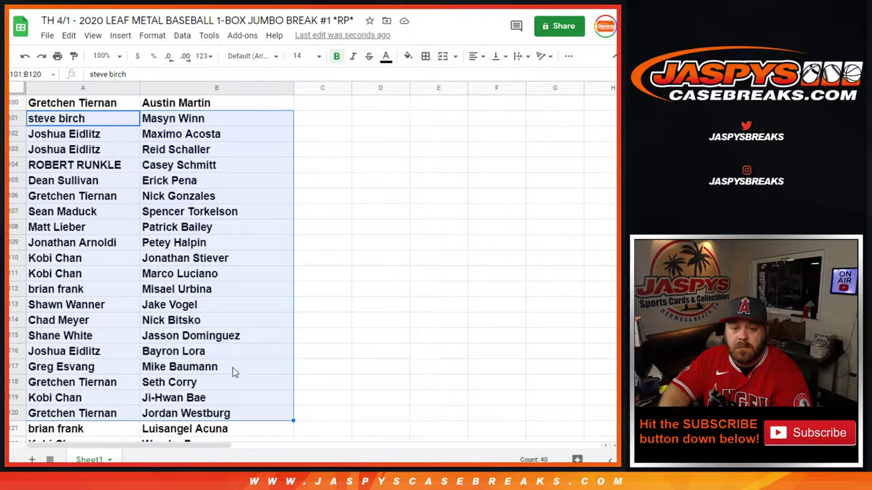
pyautogui.scroll(-6, 245, 374)
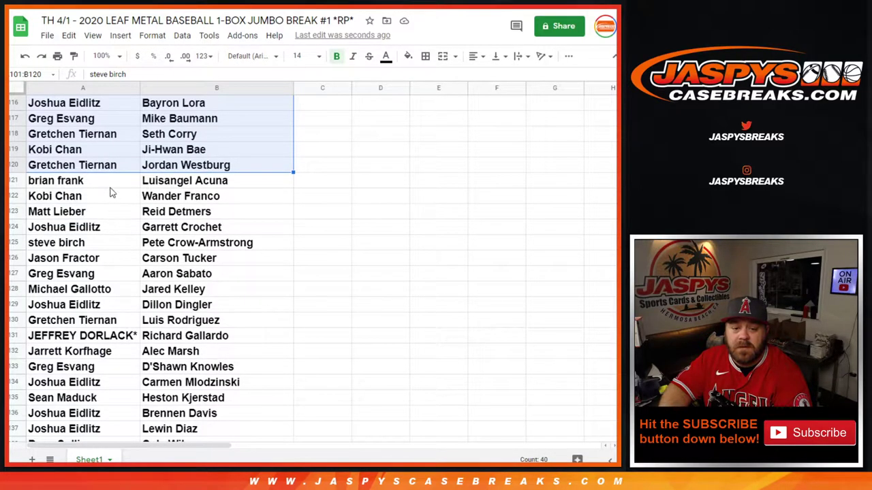
pyautogui.moveTo(102, 182)
pyautogui.mouseDown()
pyautogui.moveTo(208, 443)
pyautogui.moveTo(199, 315)
pyautogui.moveTo(132, 300)
pyautogui.moveTo(74, 194)
pyautogui.moveTo(74, 90)
pyautogui.moveTo(85, 183)
pyautogui.mouseUp()
pyautogui.click(200, 312)
pyautogui.scroll(-2, 259, 235)
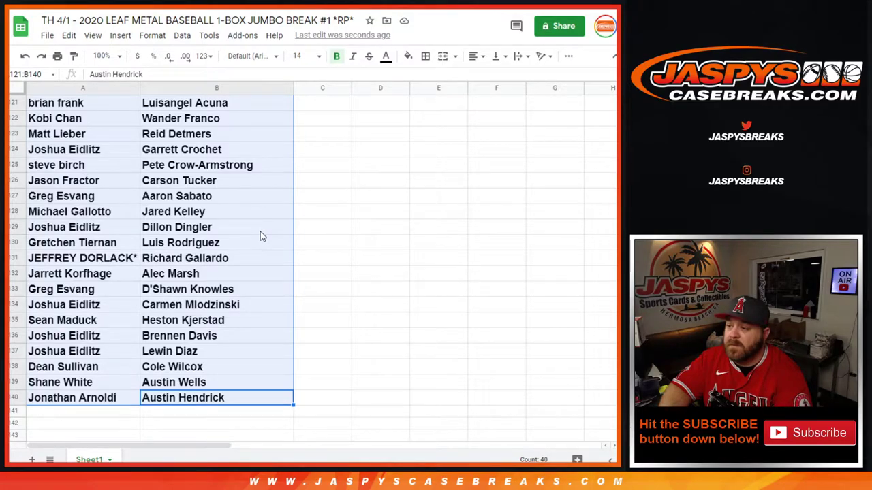
# Apply borders around all cells of the pairing list in A1:B140
pyautogui.moveTo(220, 402); pyautogui.dragTo(75, 87)
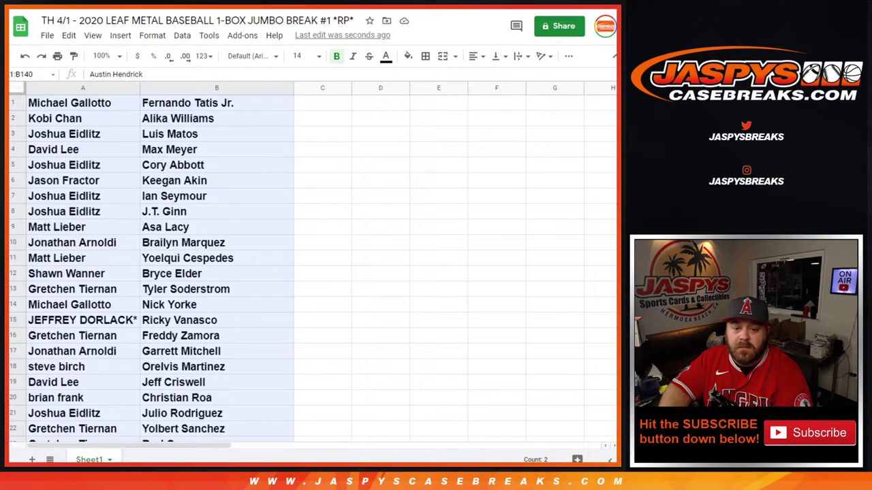
pyautogui.click(425, 55)
pyautogui.click(430, 79)
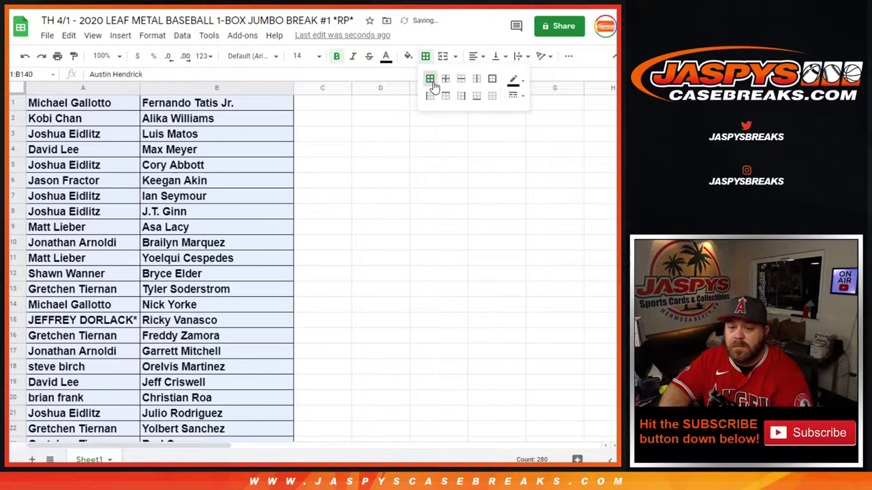
# Sort the sheet from A to Z by the participant names in column A
pyautogui.rightClick(130, 89)
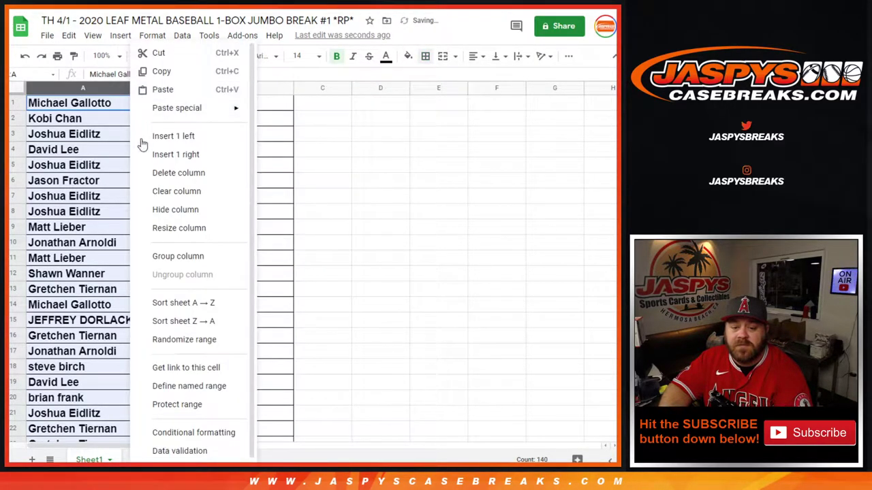
pyautogui.click(185, 302)
pyautogui.click(68, 273)
# Review the sorted pairings in rows 1 to 20, highlighting each participant's four-row group in turn
pyautogui.moveTo(77, 102); pyautogui.dragTo(187, 152)
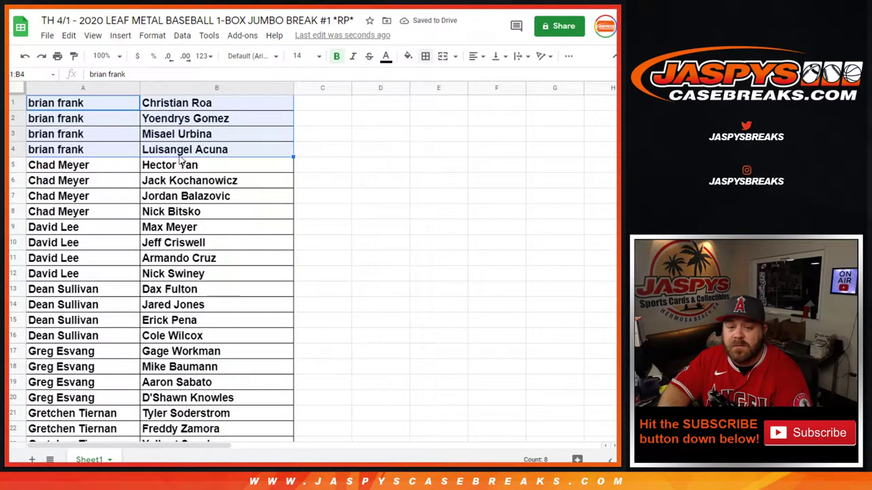
pyautogui.moveTo(92, 170); pyautogui.dragTo(180, 217)
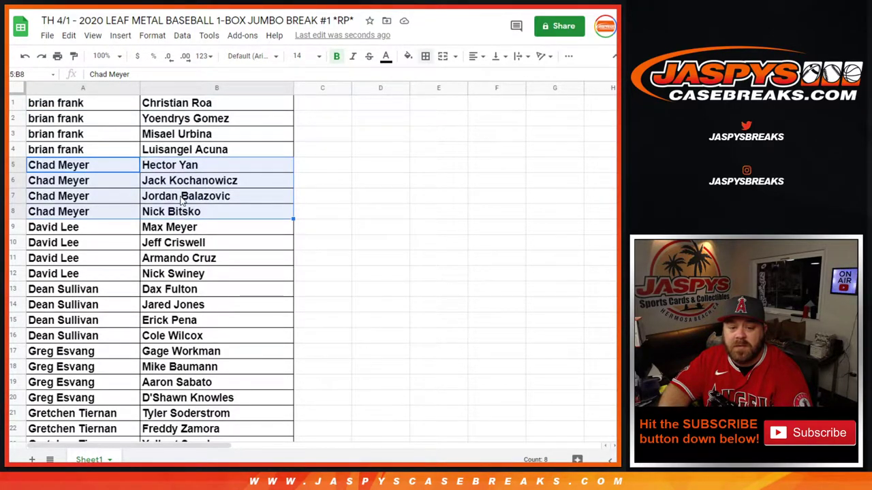
pyautogui.moveTo(82, 230); pyautogui.dragTo(211, 280)
pyautogui.moveTo(81, 293); pyautogui.dragTo(175, 337)
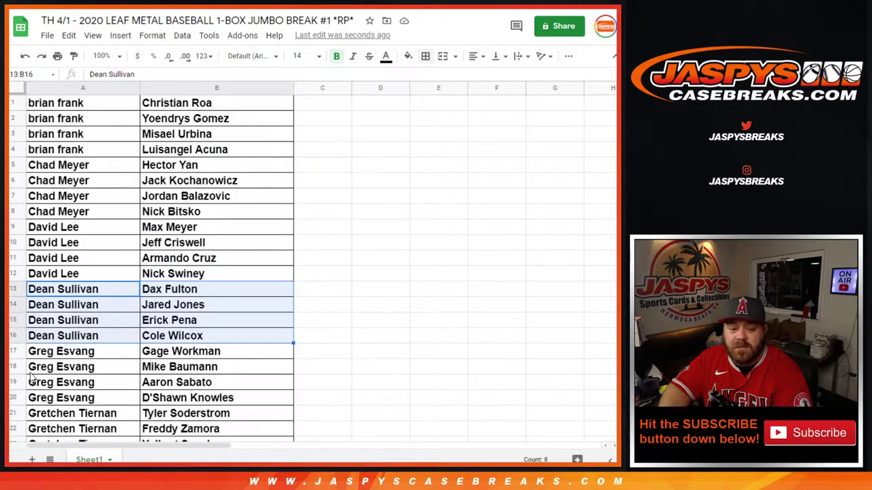
pyautogui.scroll(-3, 30, 378)
pyautogui.moveTo(77, 247); pyautogui.dragTo(185, 289)
# Highlight the participant group in A21:B48 and read through all of its assigned players
pyautogui.scroll(-3, 113, 267)
pyautogui.moveTo(101, 197); pyautogui.dragTo(192, 359)
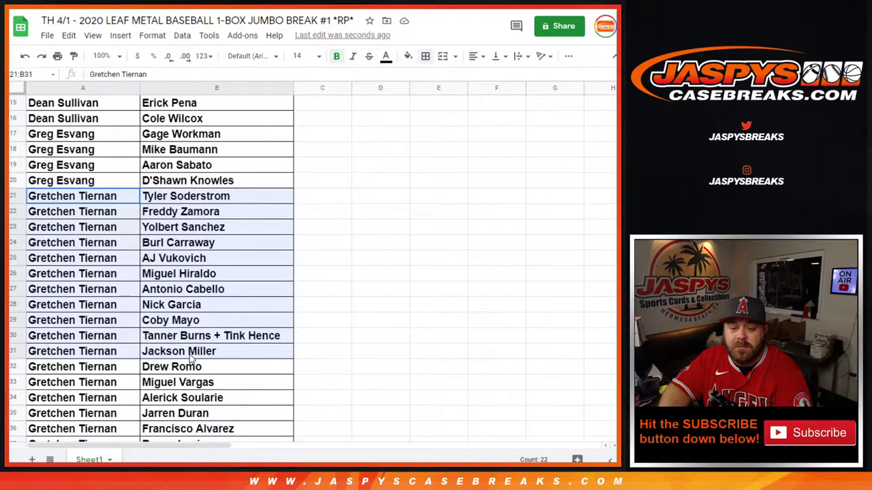
pyautogui.scroll(-2, 191, 359)
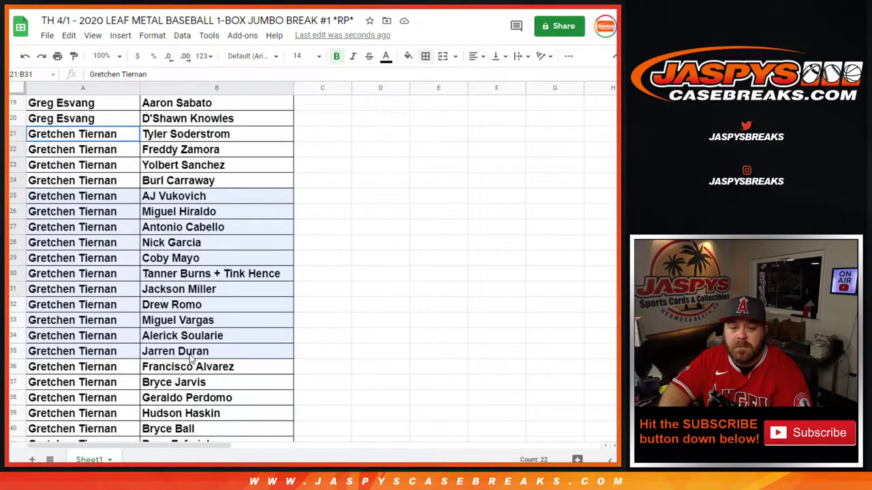
pyautogui.click(175, 324)
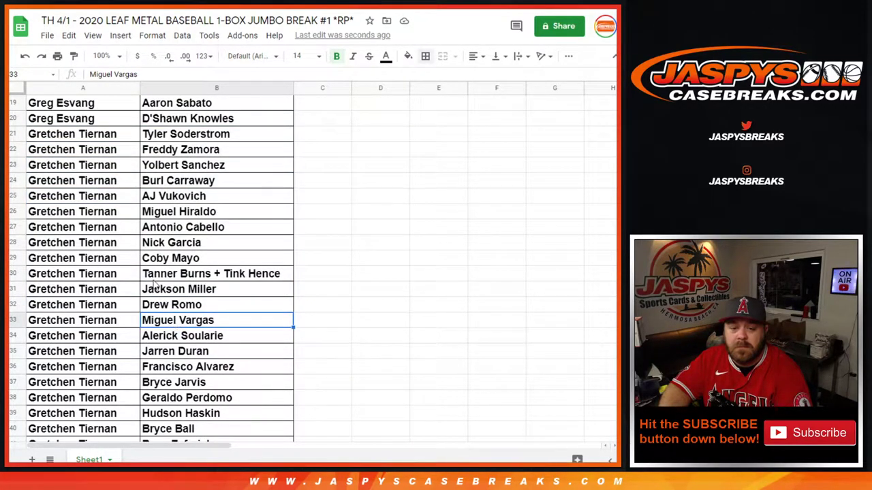
pyautogui.moveTo(121, 141); pyautogui.dragTo(203, 321)
pyautogui.scroll(5, 297, 353)
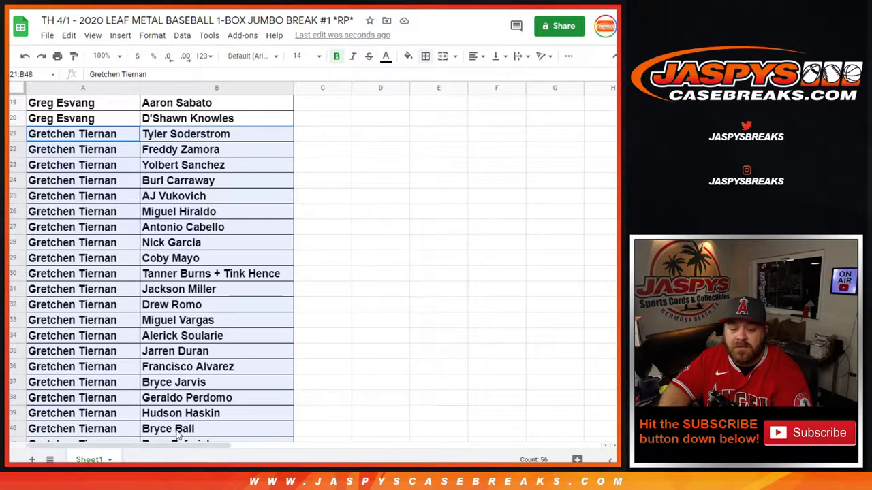
pyautogui.scroll(-5, 173, 429)
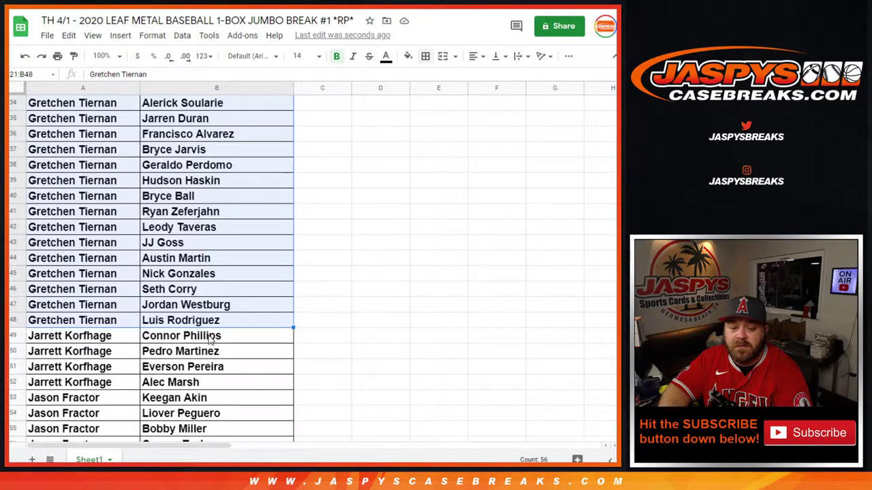
# Review the three participant groups in rows 49 to 64, highlighting A49:B52, A53:B56 and A57:B64 in turn
pyautogui.scroll(-2, 211, 338)
pyautogui.moveTo(97, 262); pyautogui.dragTo(191, 305)
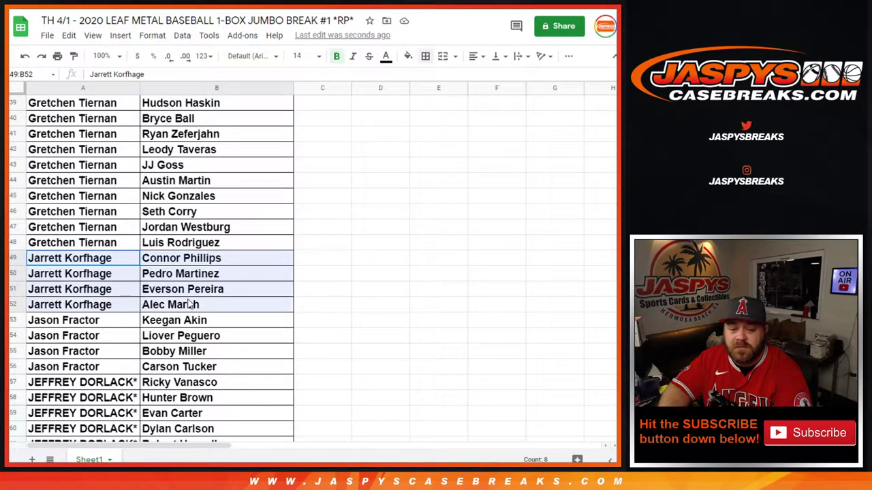
pyautogui.moveTo(115, 321); pyautogui.dragTo(201, 372)
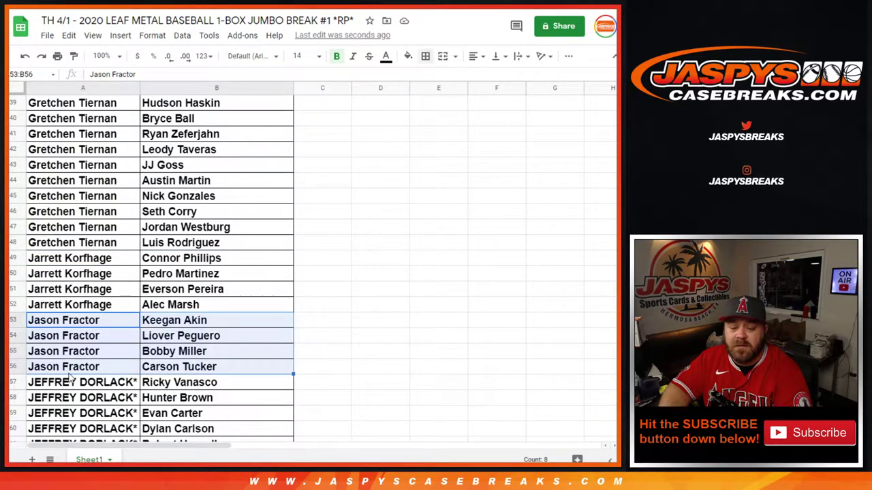
pyautogui.scroll(-3, 71, 379)
pyautogui.moveTo(79, 275); pyautogui.dragTo(204, 384)
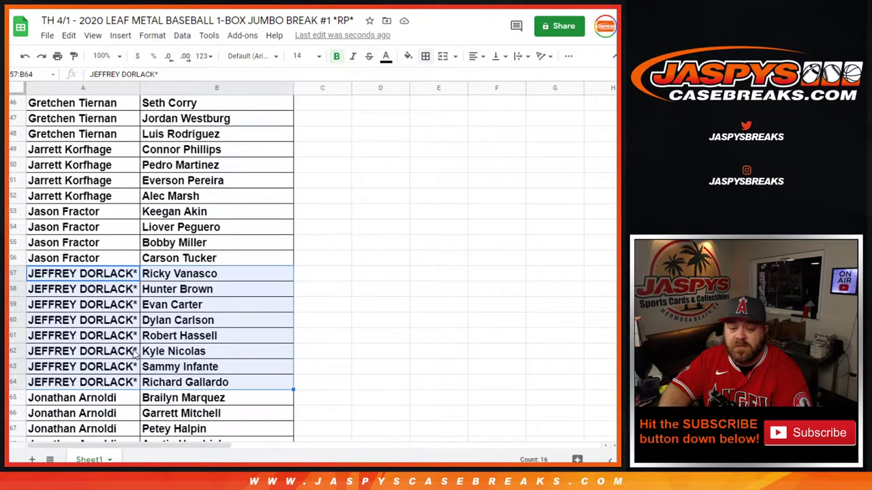
# Review the next two participant groups, highlighting A65:B68 and A69:B88 to read their assigned players
pyautogui.scroll(-6, 135, 353)
pyautogui.moveTo(73, 186); pyautogui.dragTo(190, 233)
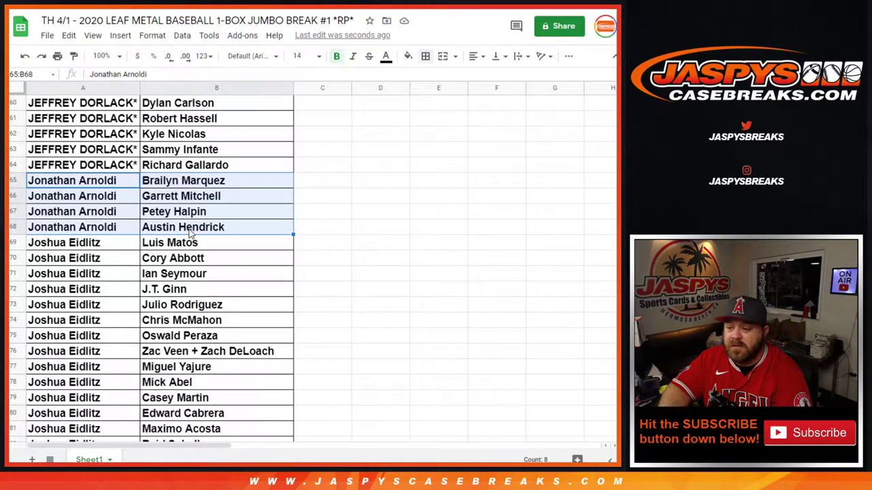
pyautogui.scroll(-2, 148, 232)
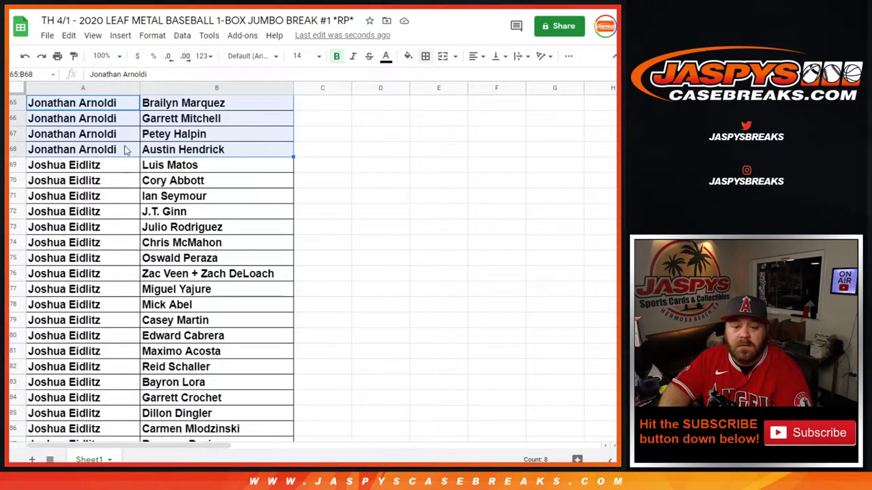
pyautogui.moveTo(109, 164); pyautogui.dragTo(200, 368)
pyautogui.scroll(3, 255, 316)
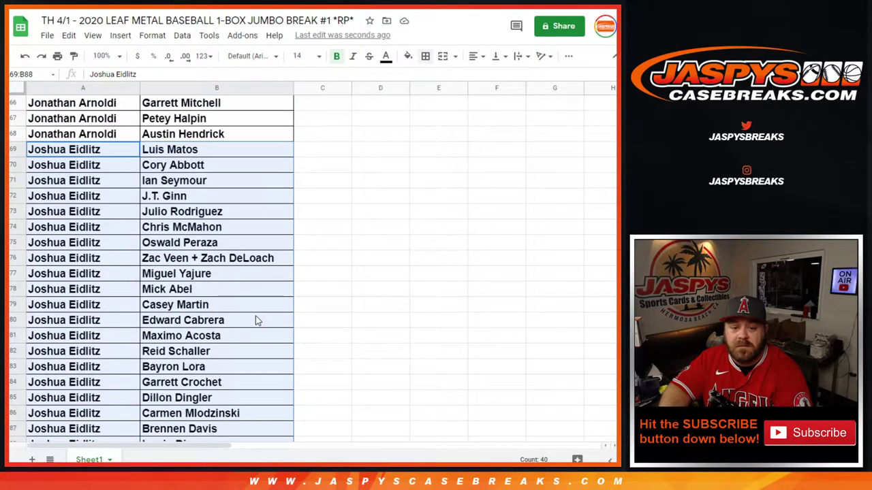
pyautogui.scroll(-1, 255, 316)
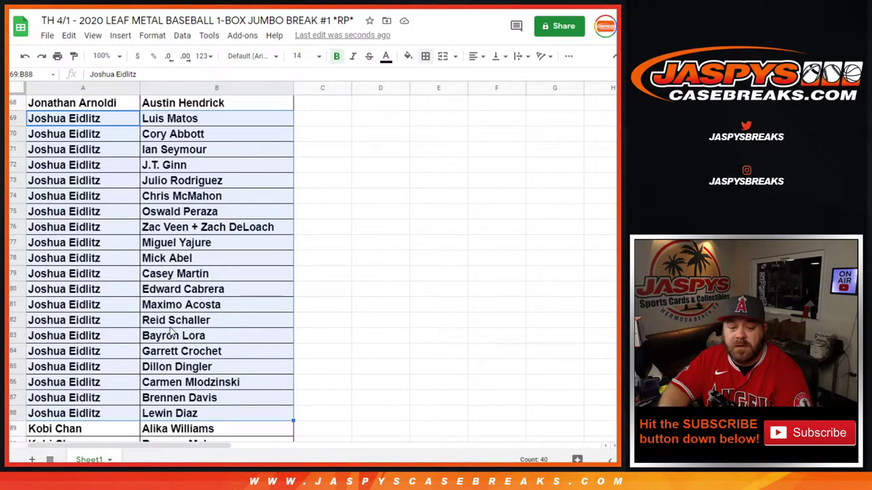
# Review the two participant groups in rows 89 to 104, highlighting A89:B96 and A97:B104 in turn
pyautogui.scroll(-5, 170, 330)
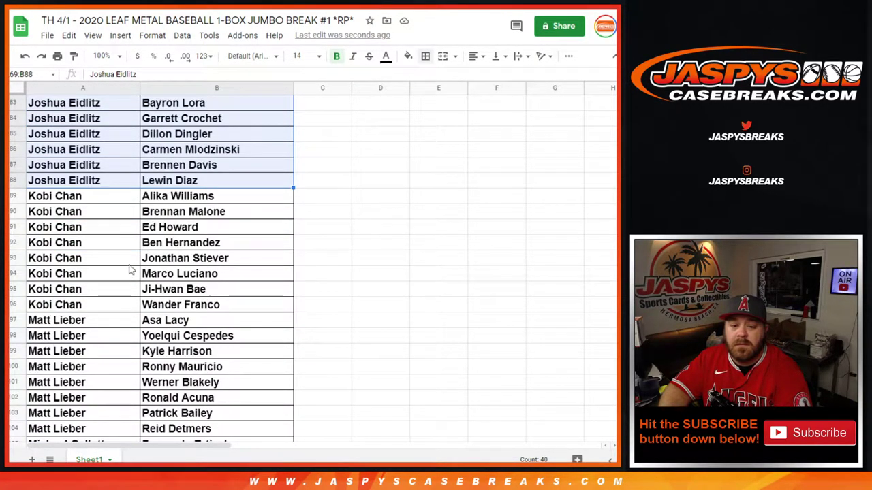
pyautogui.moveTo(122, 198); pyautogui.dragTo(181, 305)
pyautogui.scroll(-2, 101, 311)
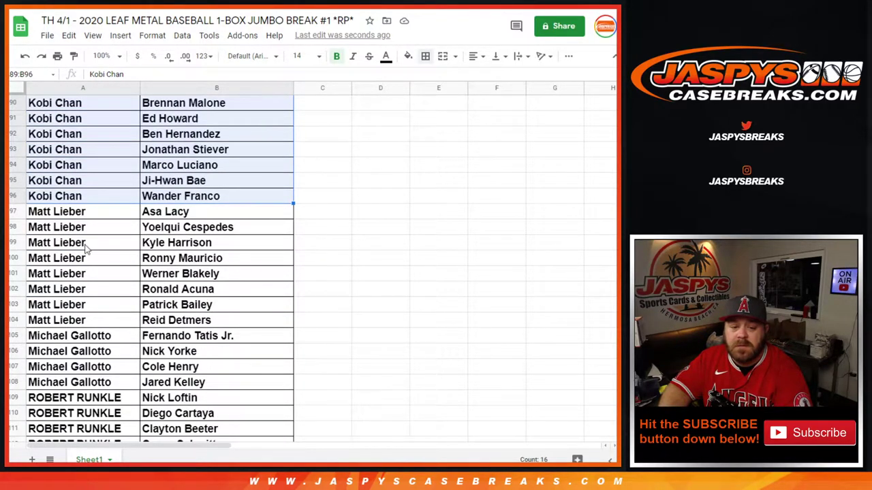
pyautogui.moveTo(91, 216); pyautogui.dragTo(189, 324)
pyautogui.scroll(-1, 140, 293)
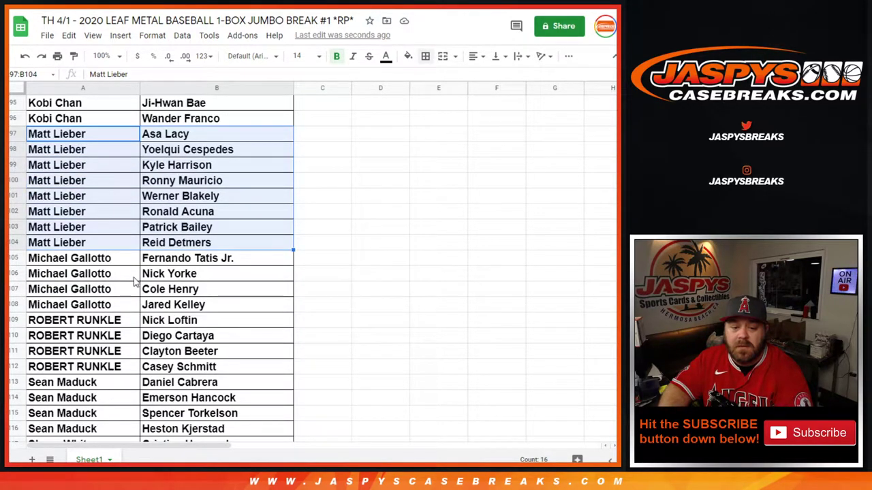
# Review the three participant groups in rows 105 to 116, highlighting A105:B108, A109:B112 and A113:B116 in turn
pyautogui.moveTo(114, 258); pyautogui.dragTo(178, 308)
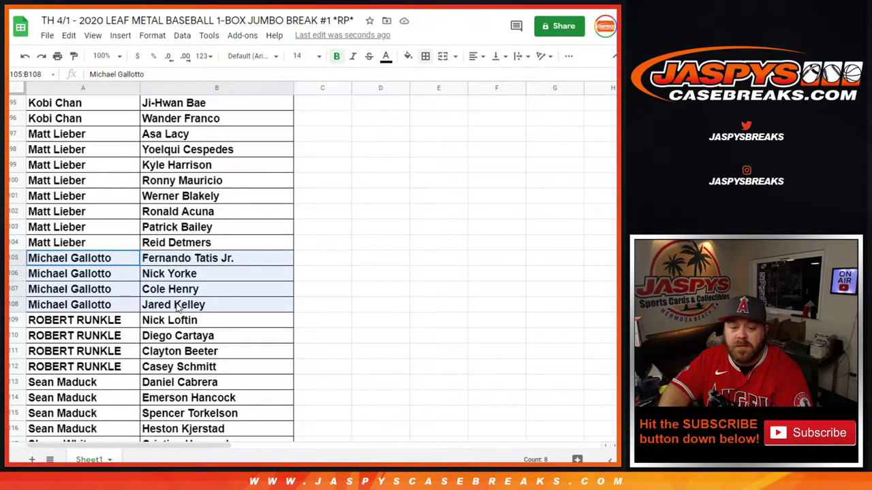
pyautogui.scroll(-2, 112, 320)
pyautogui.moveTo(95, 216); pyautogui.dragTo(185, 263)
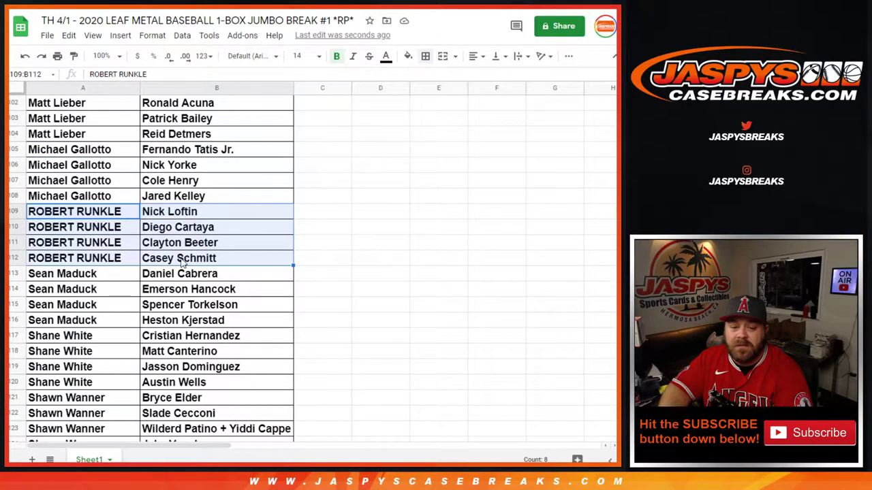
pyautogui.scroll(-2, 100, 292)
pyautogui.moveTo(98, 202); pyautogui.dragTo(193, 245)
# Review the two participant groups in rows 117 to 124, highlighting A117:B120 and A121:B124 in turn
pyautogui.scroll(-1, 106, 261)
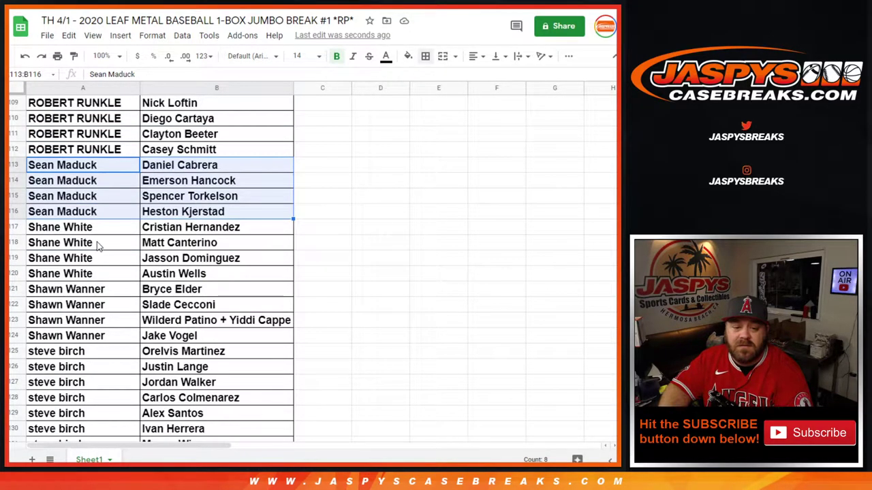
pyautogui.moveTo(93, 231); pyautogui.dragTo(174, 272)
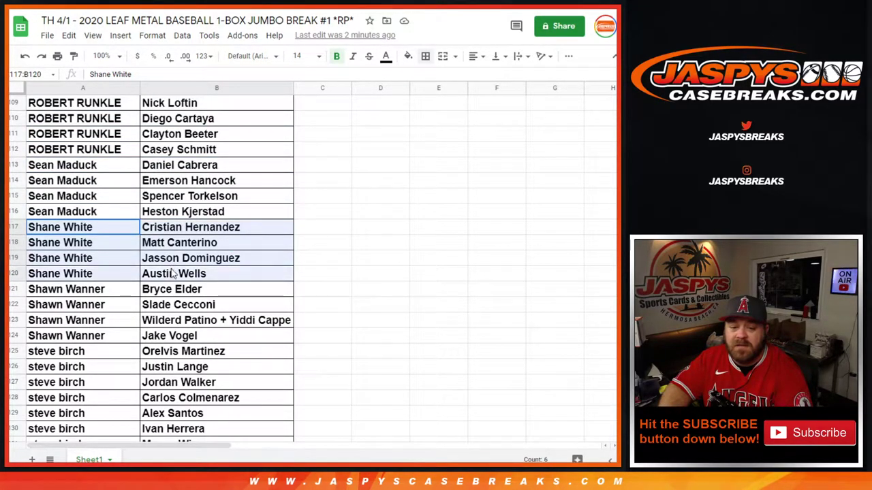
pyautogui.scroll(-3, 75, 294)
pyautogui.moveTo(93, 184); pyautogui.dragTo(177, 232)
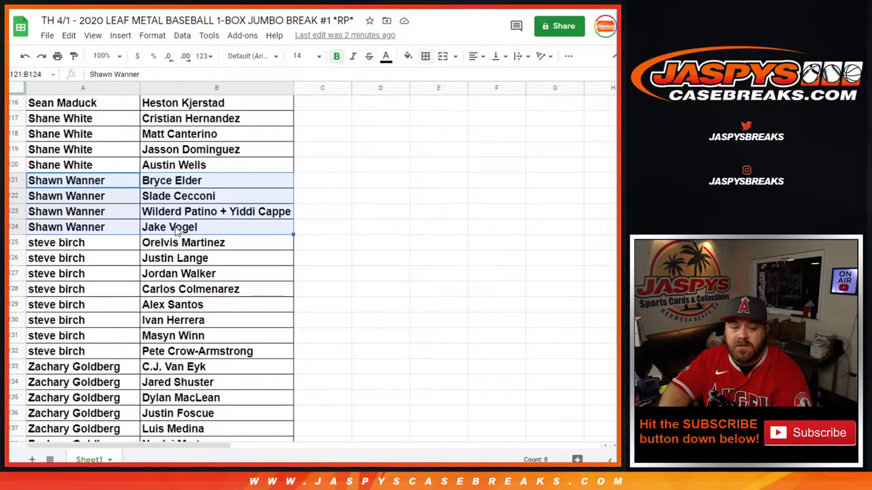
# Review the last two participant groups, highlighting A125:B132 and A133:B140 to read their assigned players
pyautogui.moveTo(94, 246); pyautogui.dragTo(178, 358)
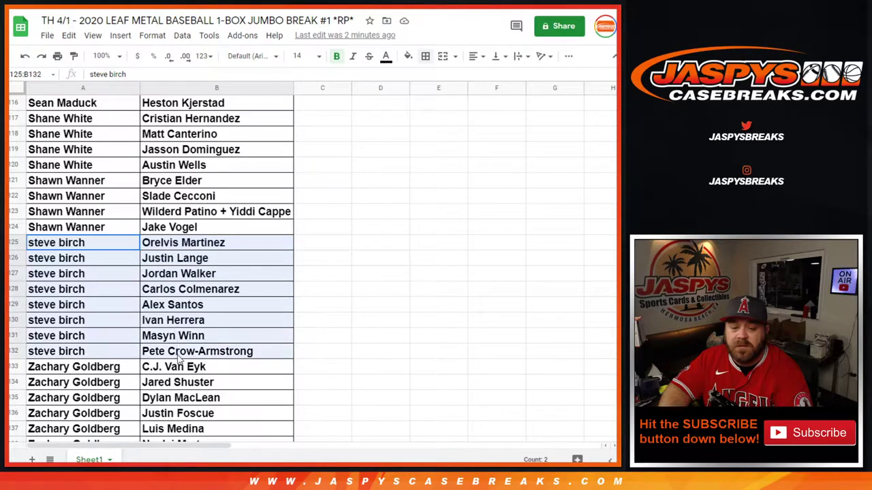
pyautogui.scroll(-4, 115, 344)
pyautogui.moveTo(77, 216); pyautogui.dragTo(177, 326)
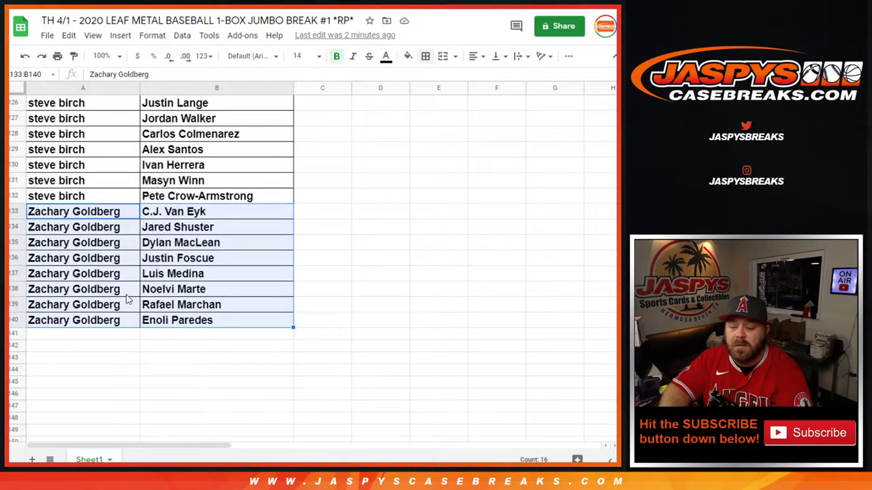